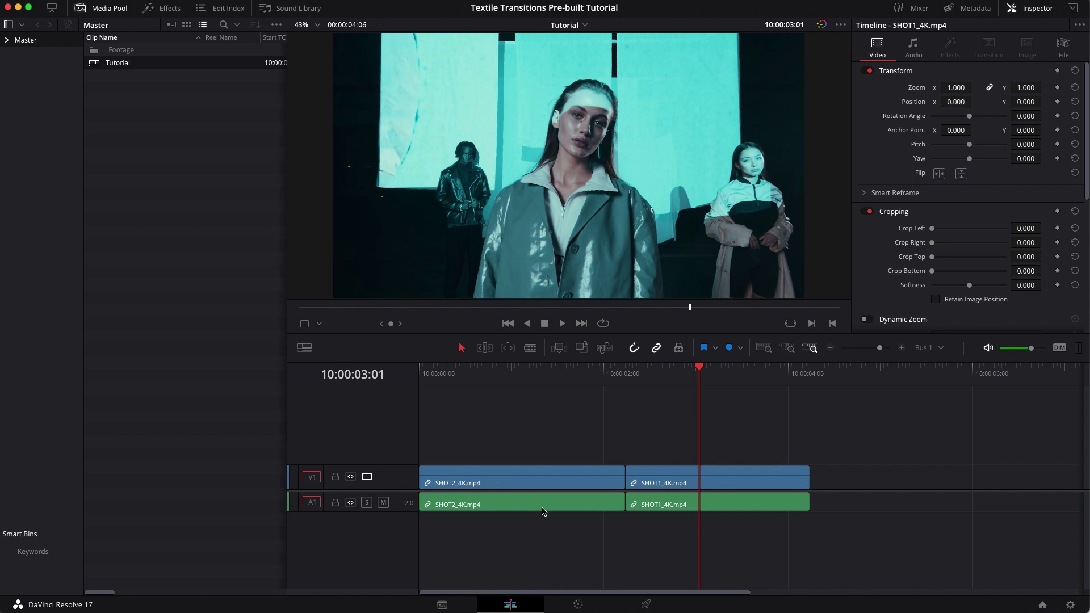
Step: Park the playhead at 10:00:02:20, just inside SHOT1 after the cut
click(593, 376)
click(676, 376)
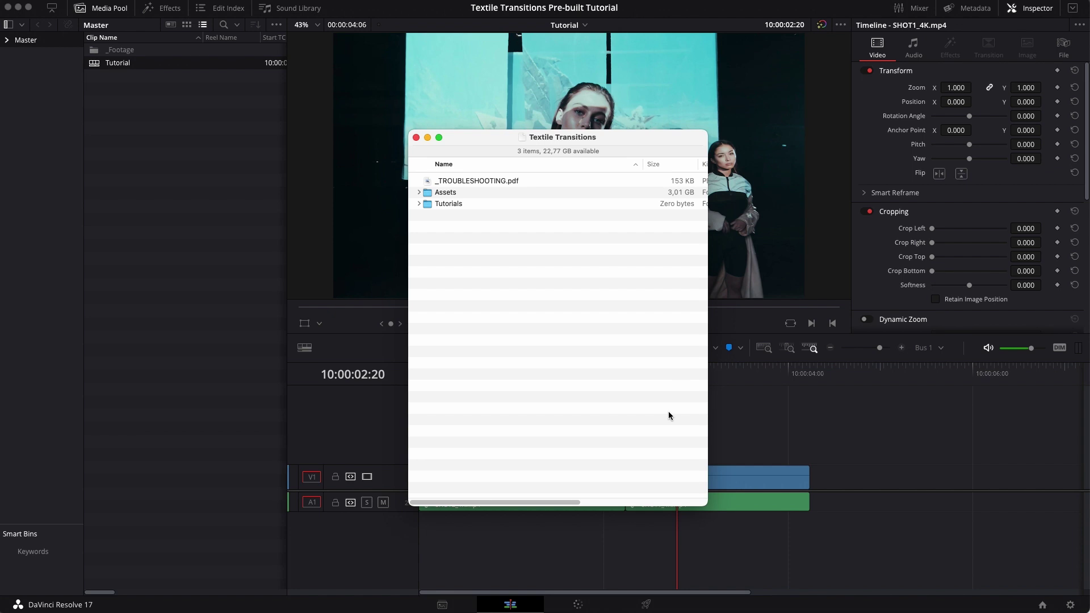
Step: Expand the Assets folder in Finder and browse the Toolkit folder's contents
click(419, 193)
alt+click(427, 215)
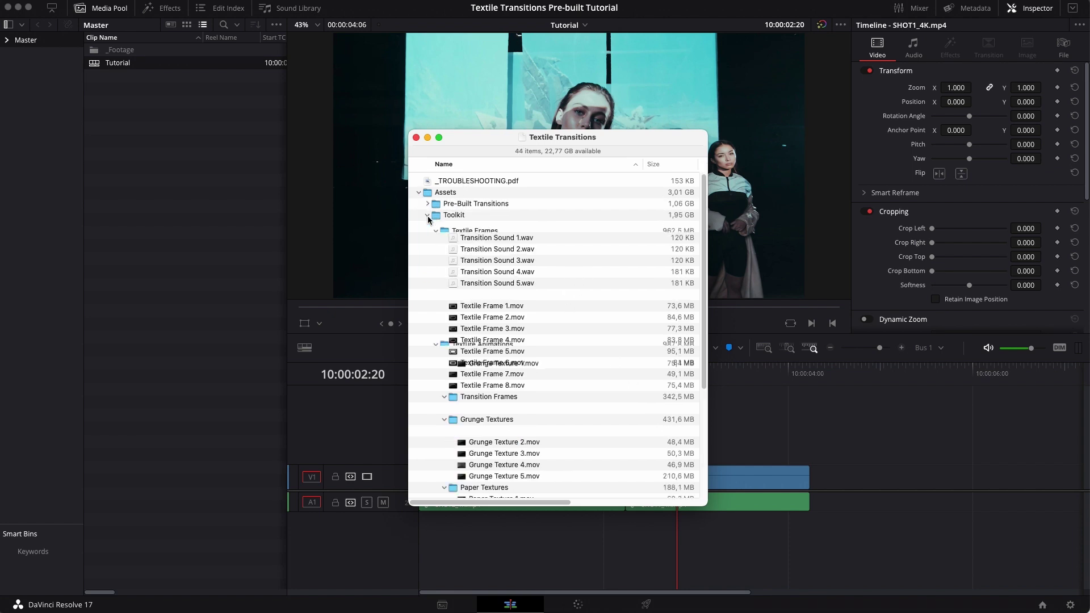
scroll(461, 289, down, 5)
scroll(465, 295, up, 5)
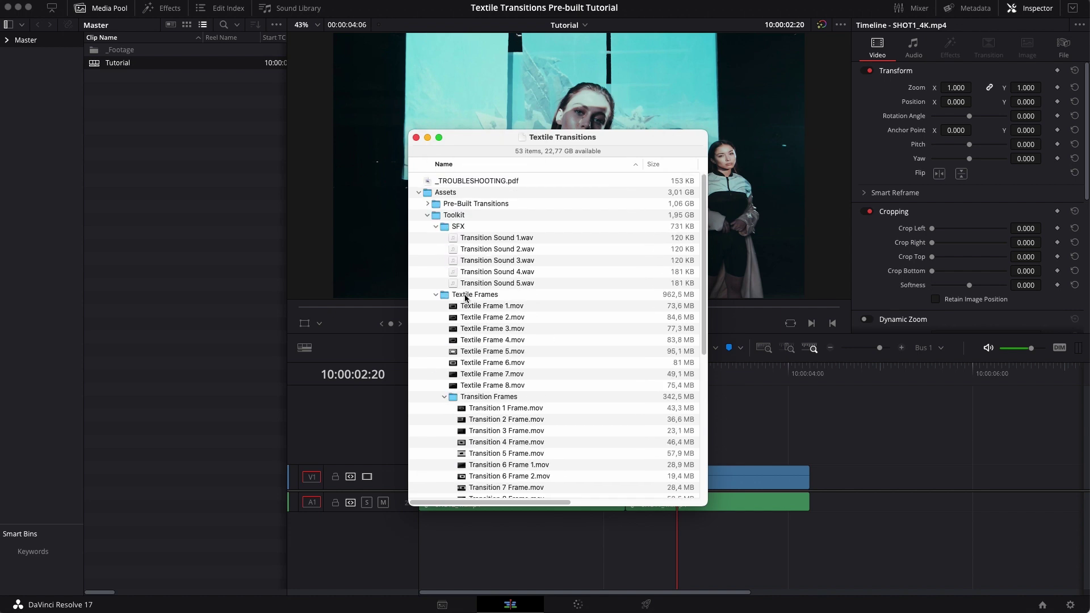
click(428, 214)
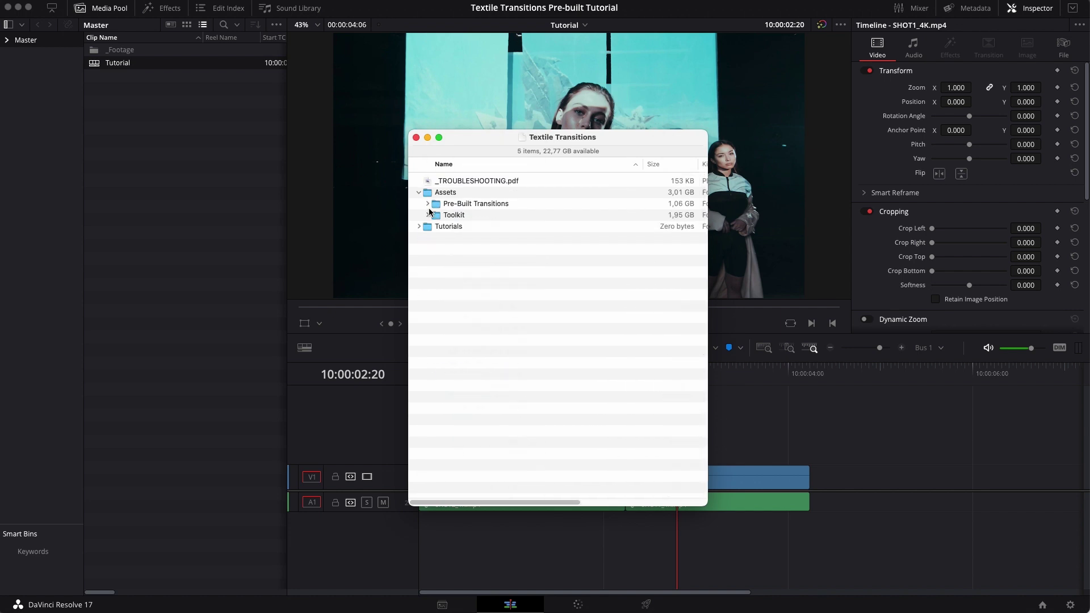
Step: Browse Pre-Built Transitions' editor subfolders, then select the Toolkit folder
click(429, 204)
click(436, 216)
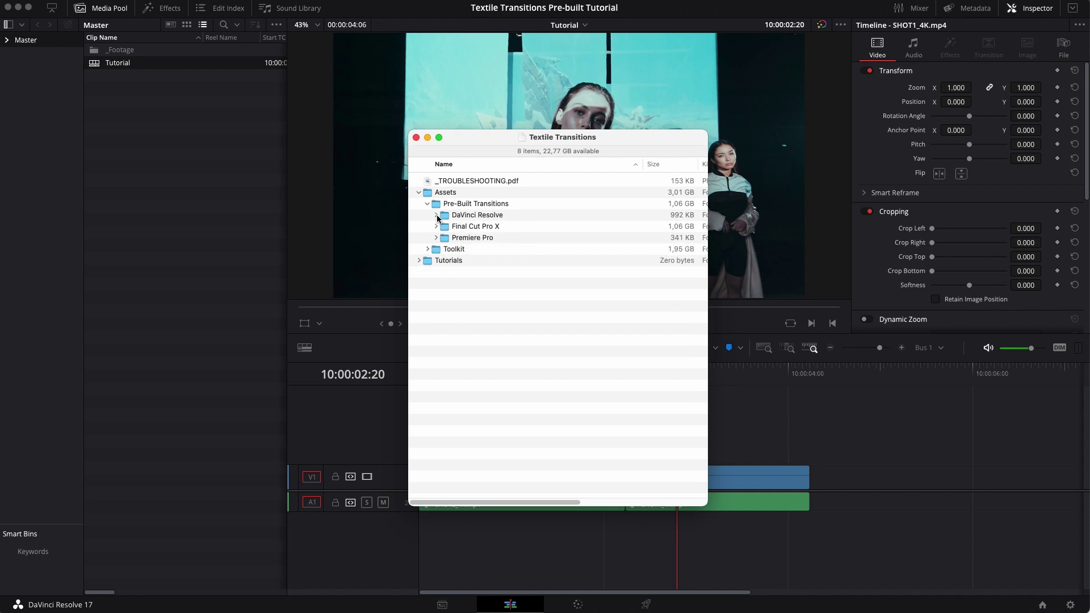
click(467, 218)
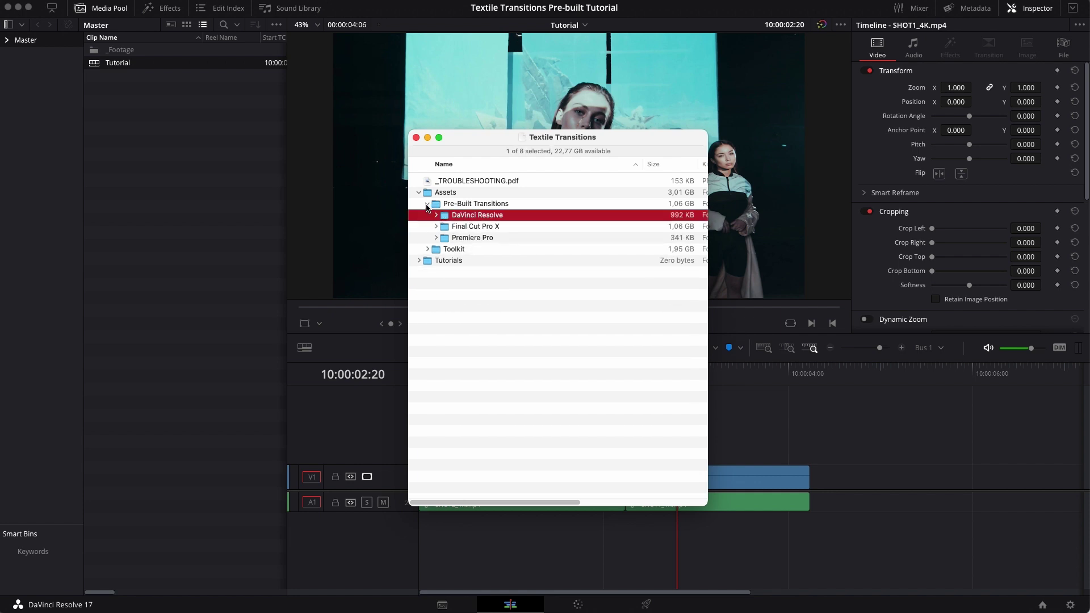
click(428, 205)
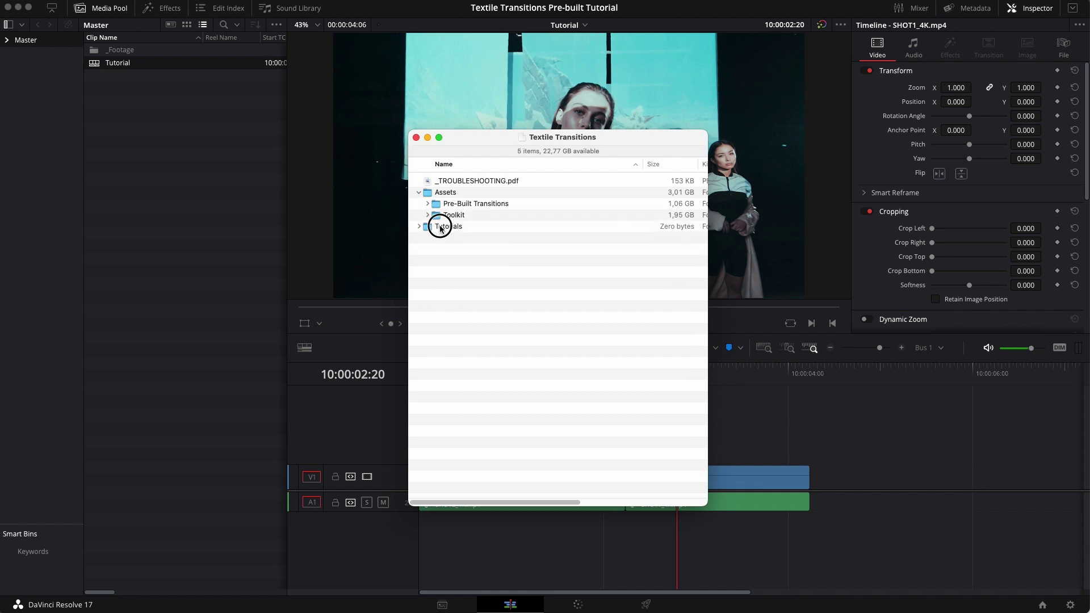
click(442, 226)
click(472, 217)
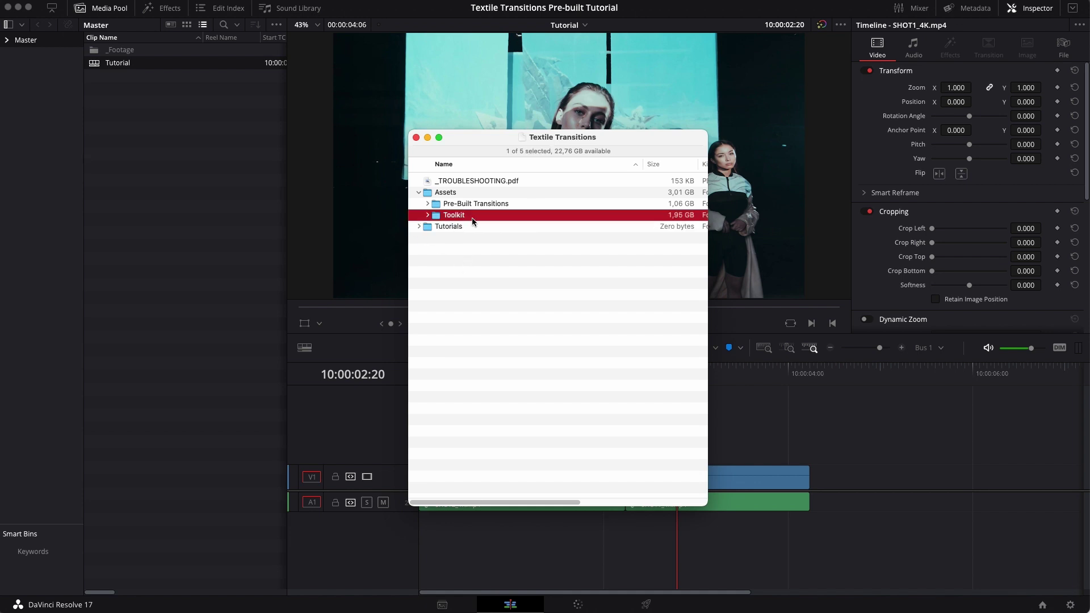
Step: Import the Toolkit folder into the Media Pool and open its bin
drag(459, 221, 37, 46)
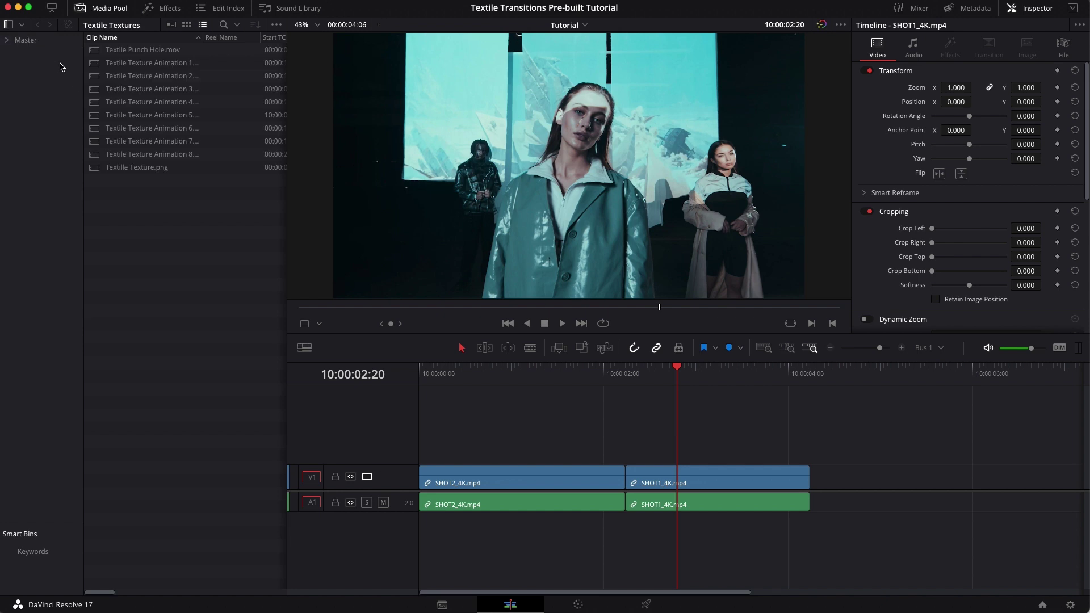
click(6, 40)
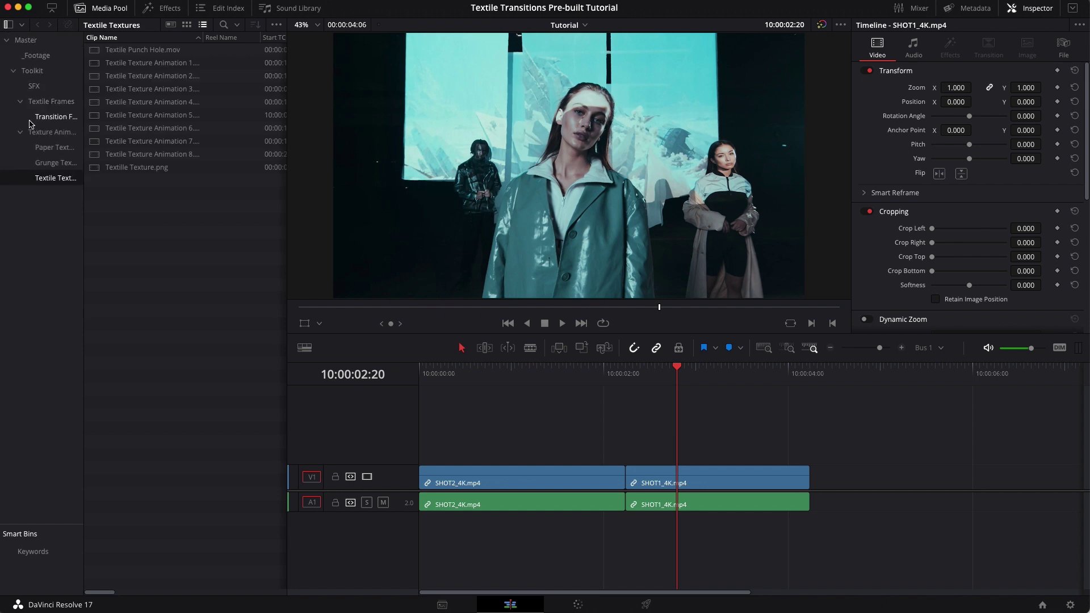
click(10, 71)
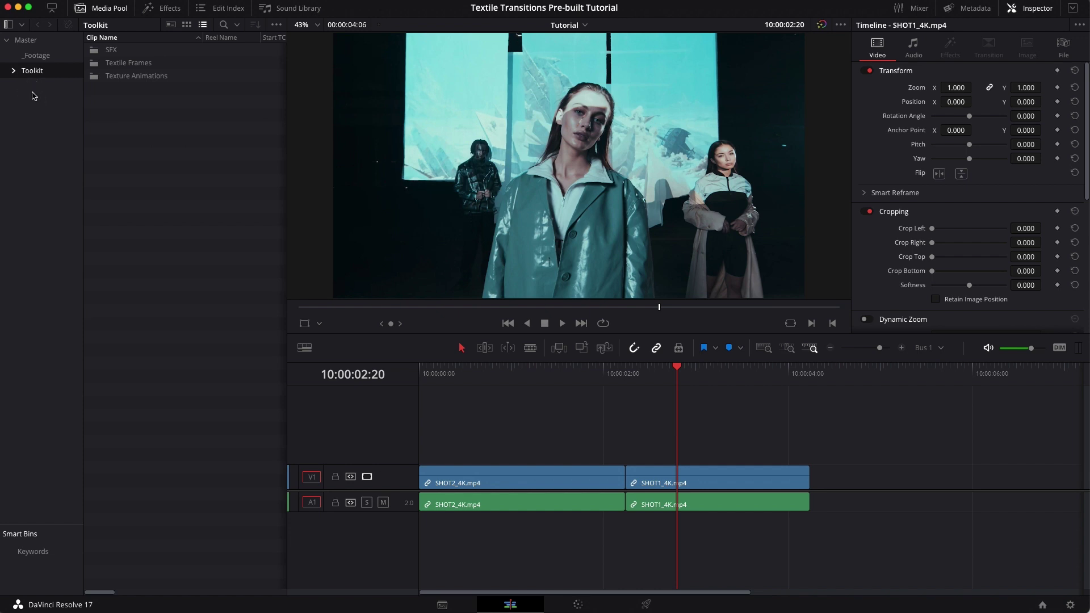
Step: Add a new Media Pool bin named Pre-builts
right_click(33, 96)
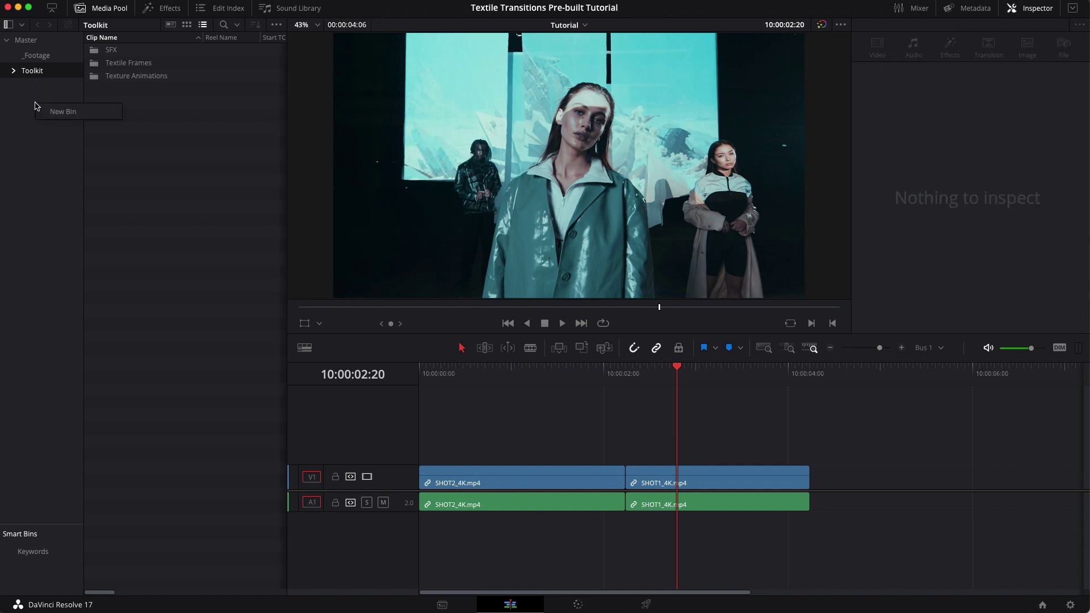
click(63, 115)
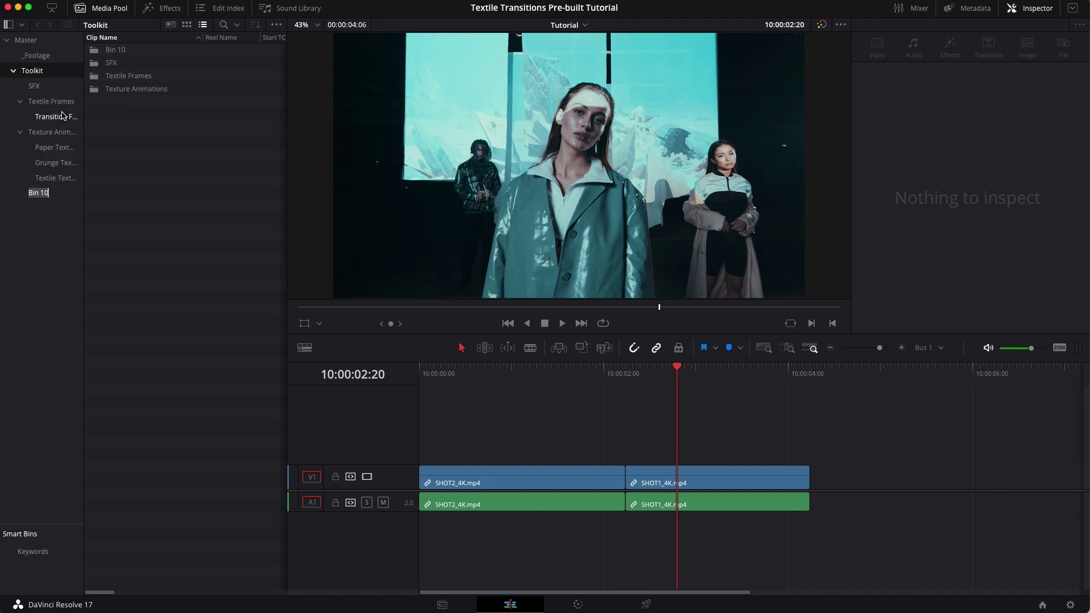
text(Pre-builts)
key(Return)
click(39, 71)
Step: Drag the eight Textile Transition .drt files from Finder's DaVinci Resolve folder into Pre-builts
double_click(120, 50)
key(super+Tab)
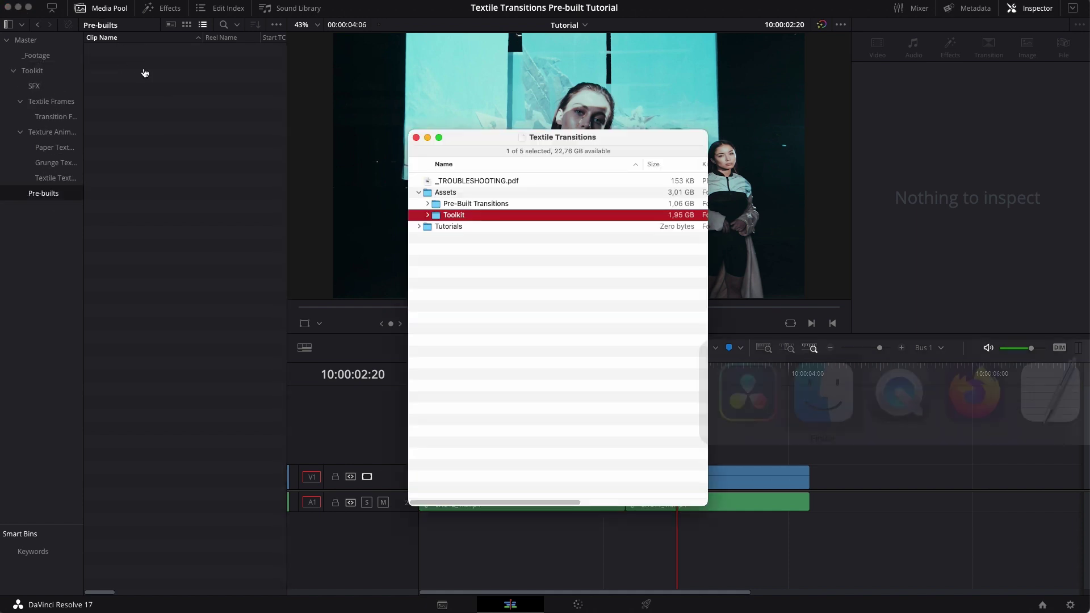
double_click(445, 204)
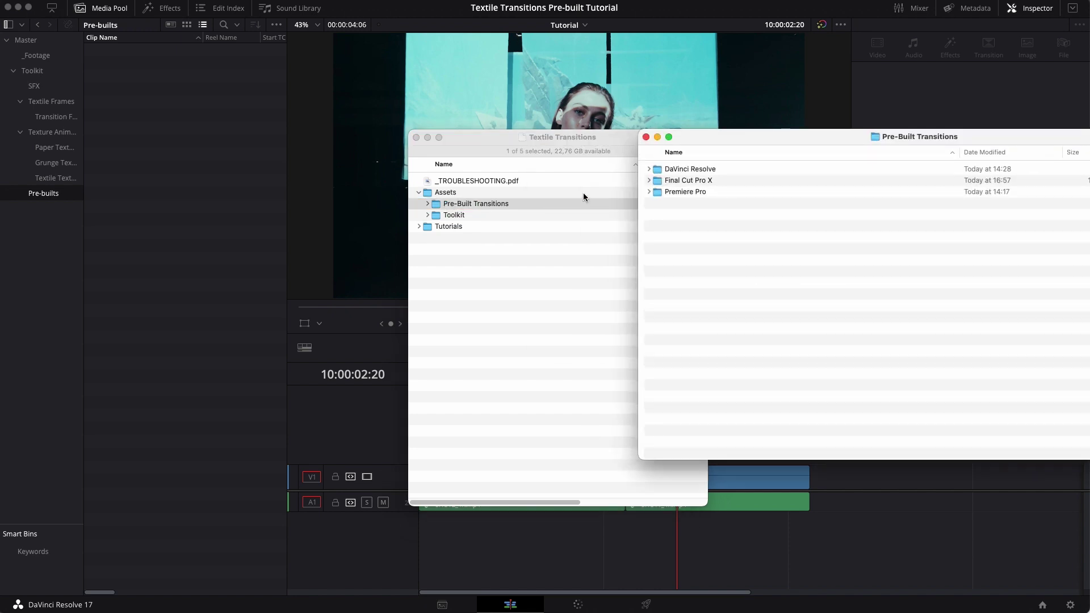
click(649, 170)
click(690, 180)
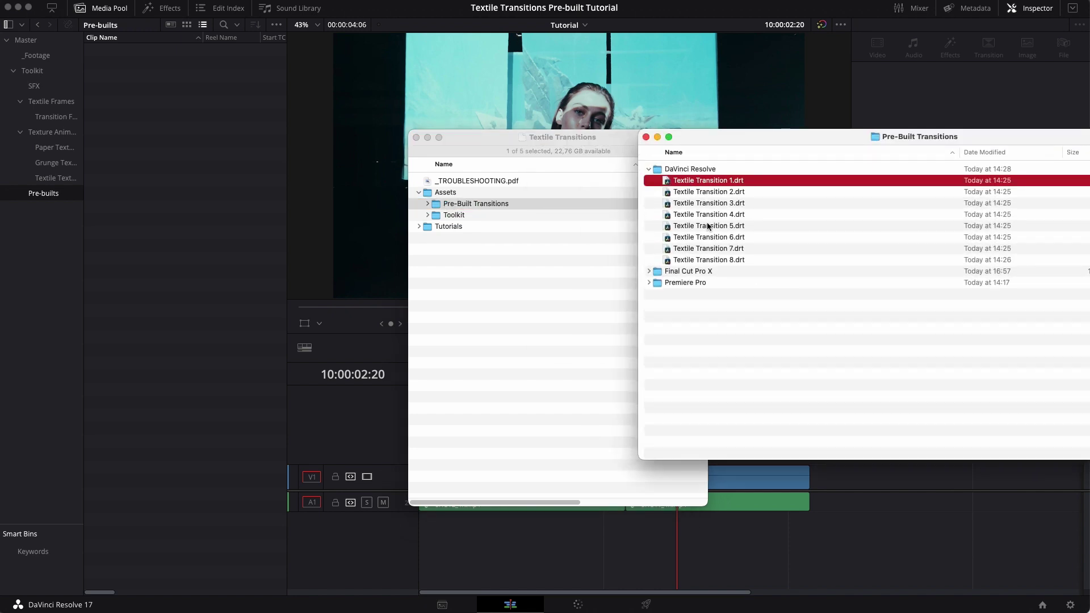
shift+click(718, 260)
drag(708, 209, 164, 170)
click(163, 205)
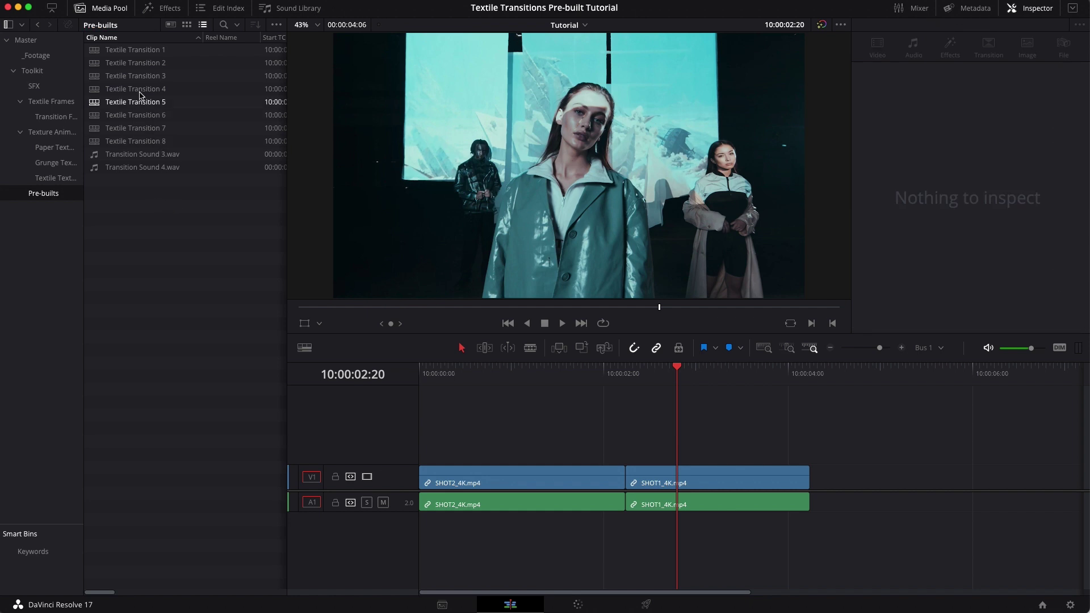
Step: Preview Textile Transitions 1–3, then open Textile Transition 3's timeline and scrub through it
click(141, 54)
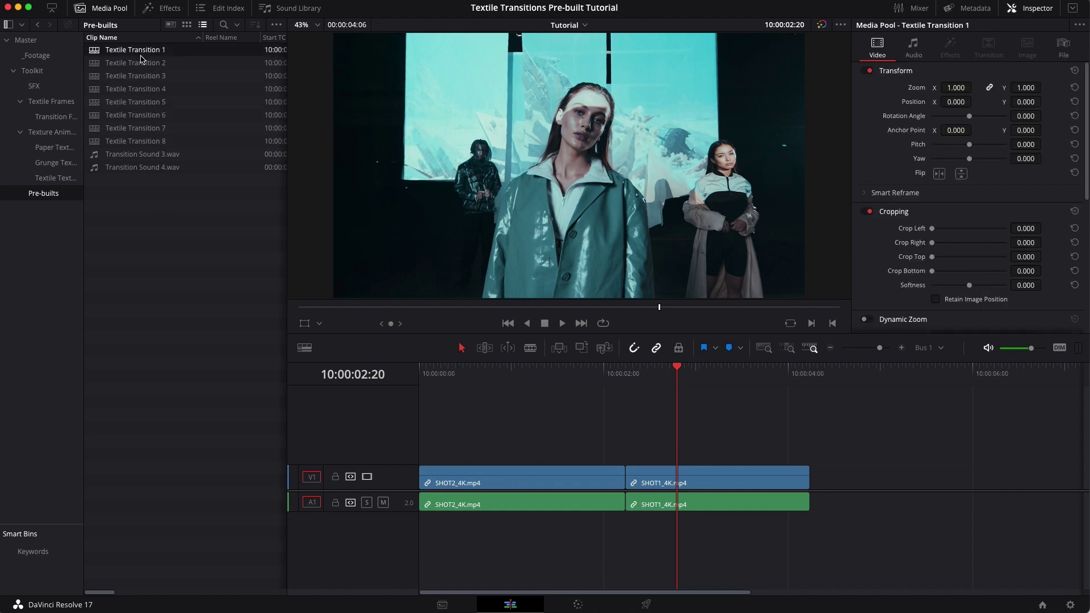
click(142, 63)
click(146, 76)
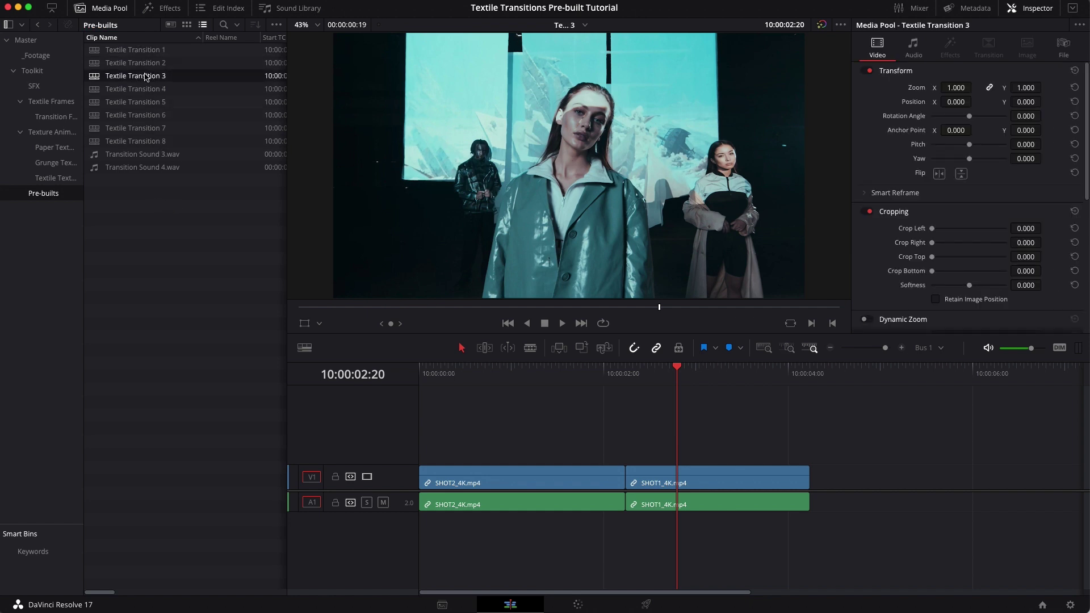
double_click(145, 76)
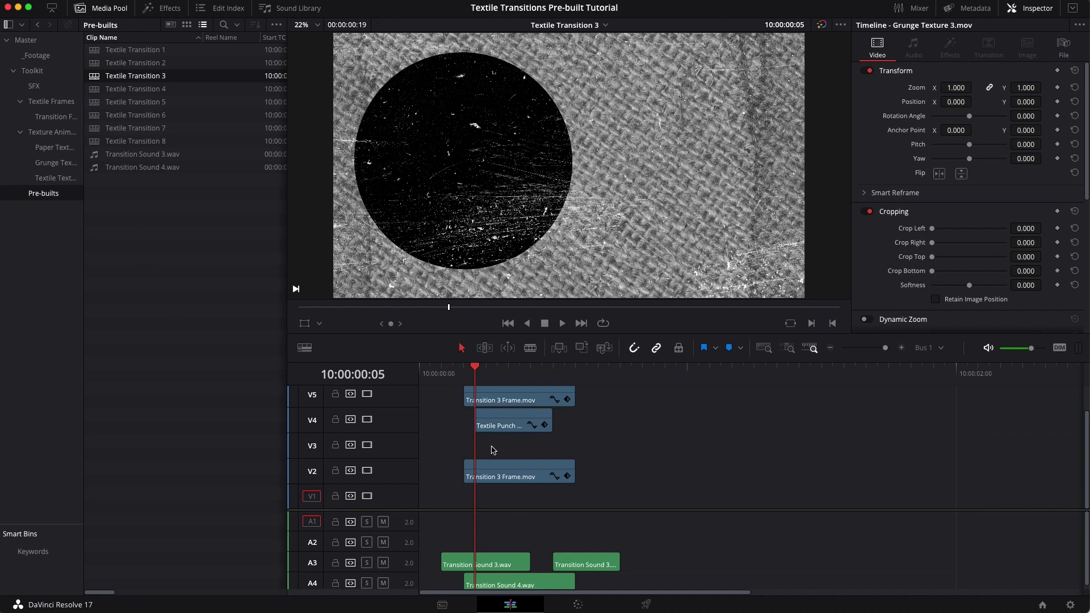
scroll(421, 435, up, 1)
scroll(420, 435, down, 1)
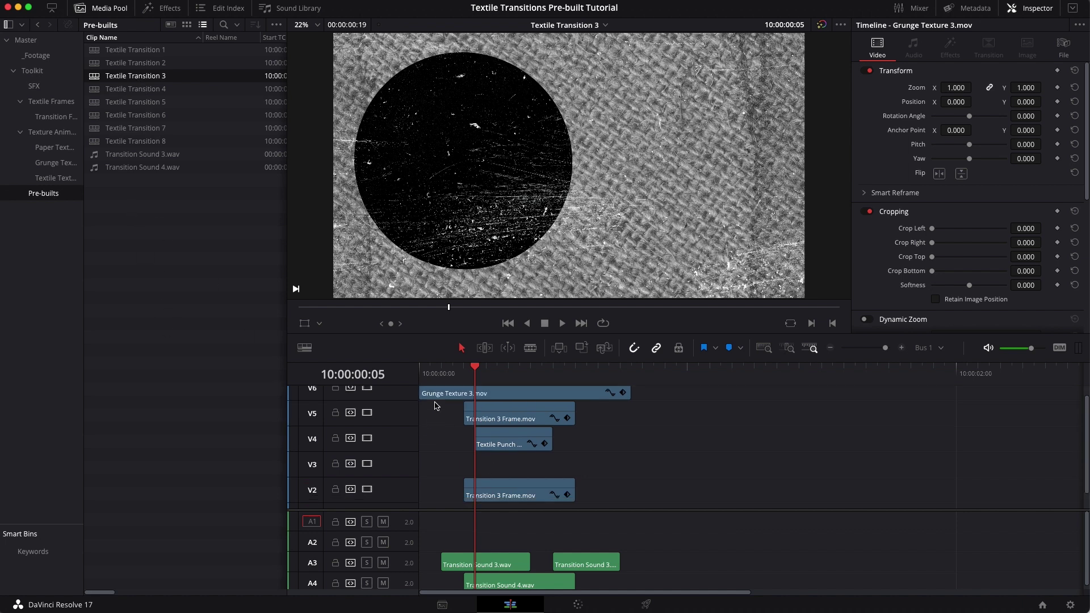
drag(455, 374, 575, 380)
Step: Open Textile Transition 7, scrub it, select all its clips, then return to the Master bin
double_click(165, 127)
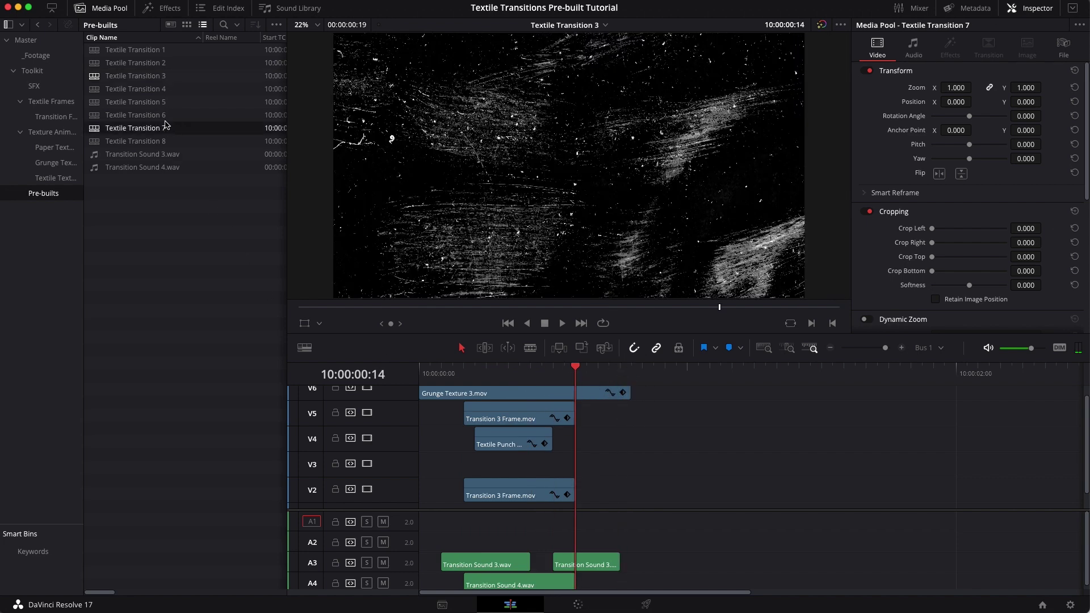
click(457, 366)
drag(457, 365, 608, 366)
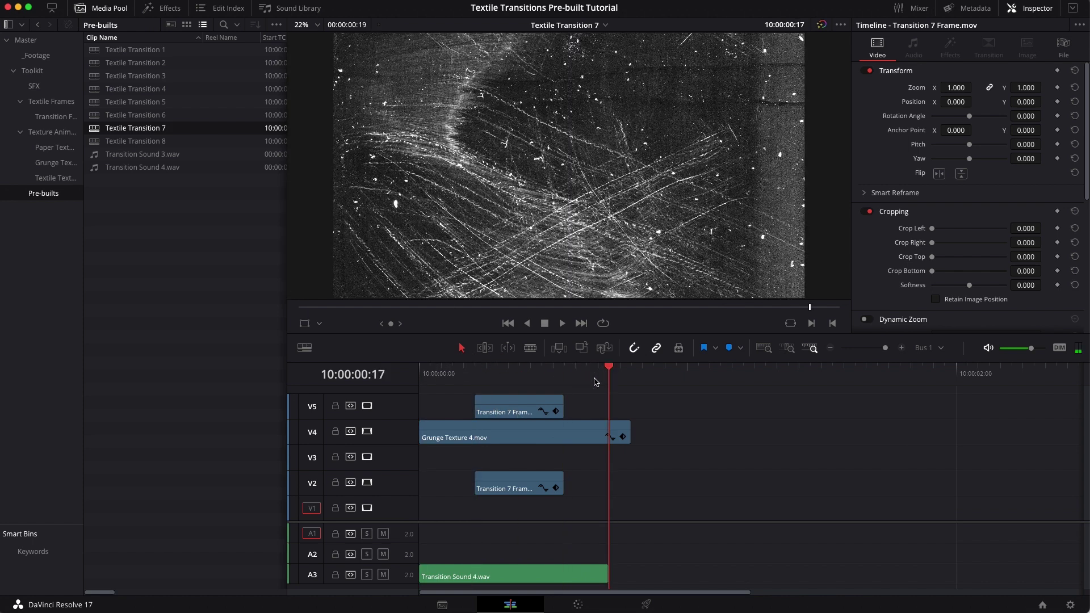
drag(673, 407, 343, 595)
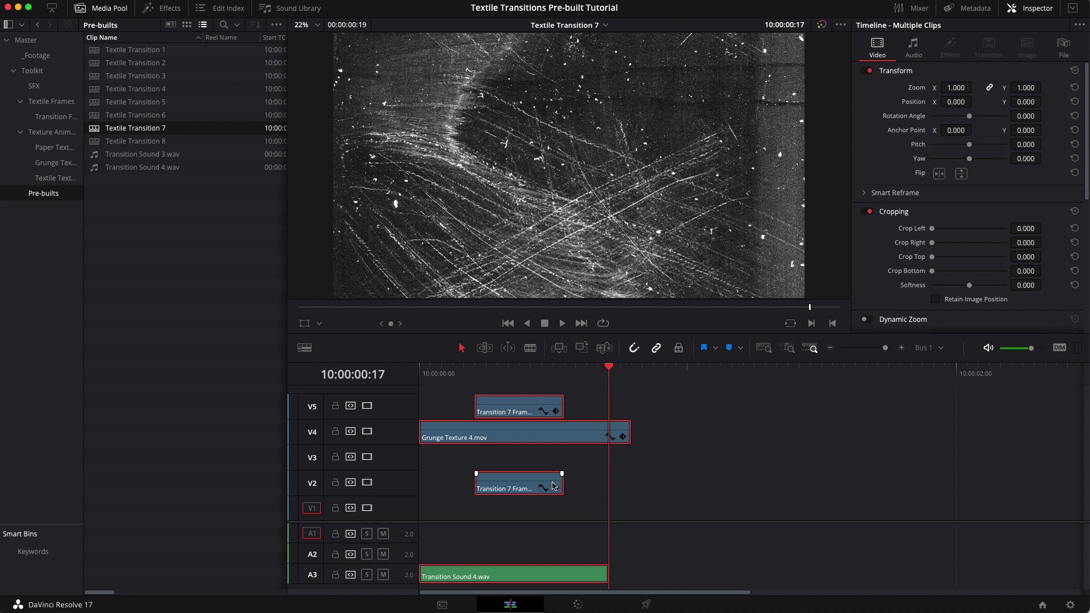
click(426, 369)
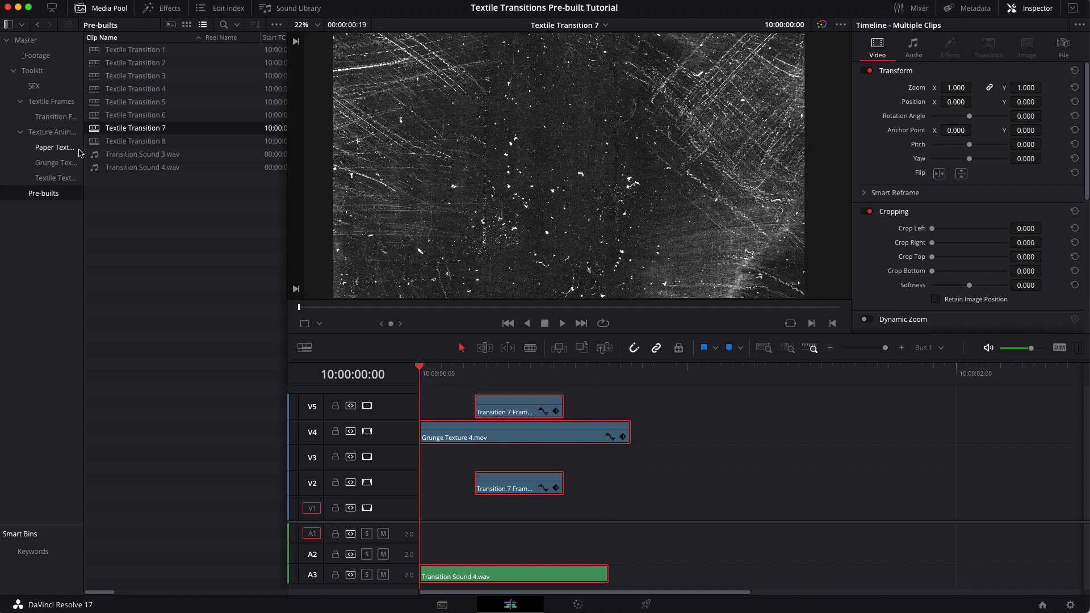
click(23, 40)
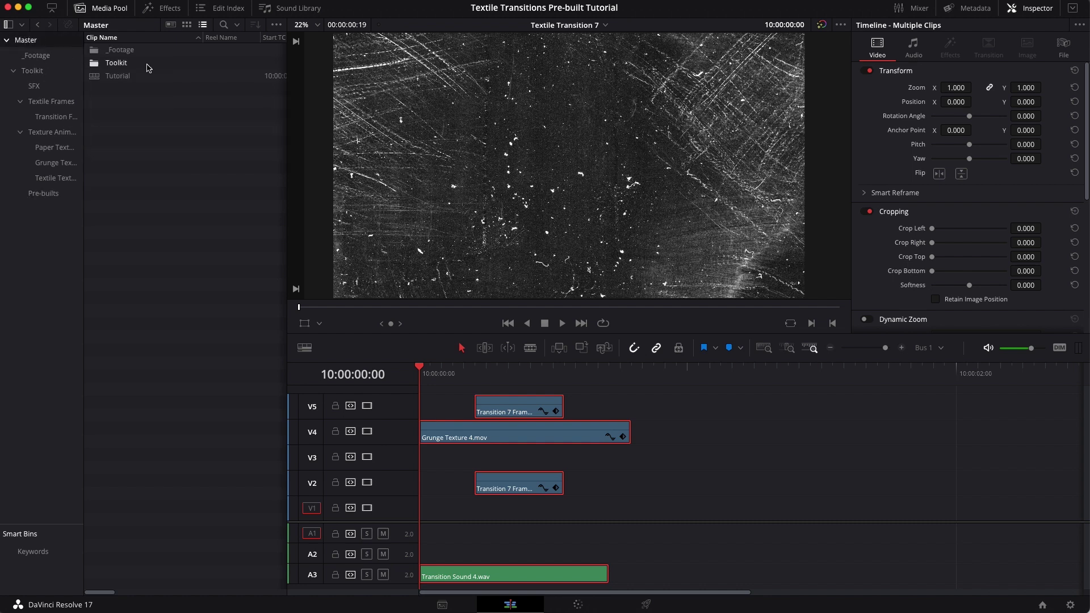
Step: Paste the Textile Transition 7 clips into the Tutorial timeline near the SHOT2–SHOT1 cut
double_click(117, 76)
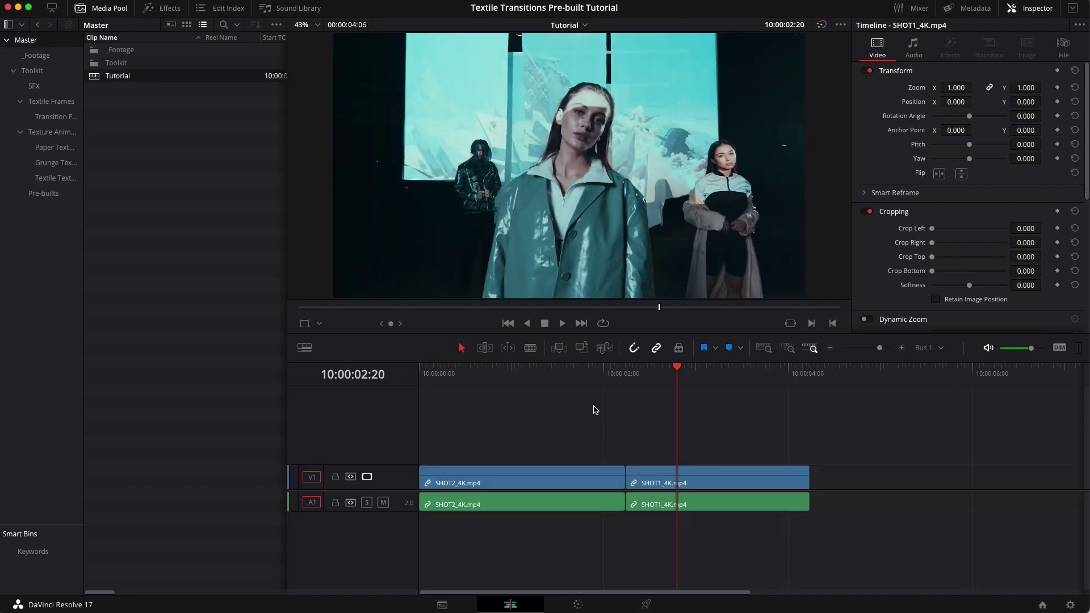
click(581, 370)
key(super+v)
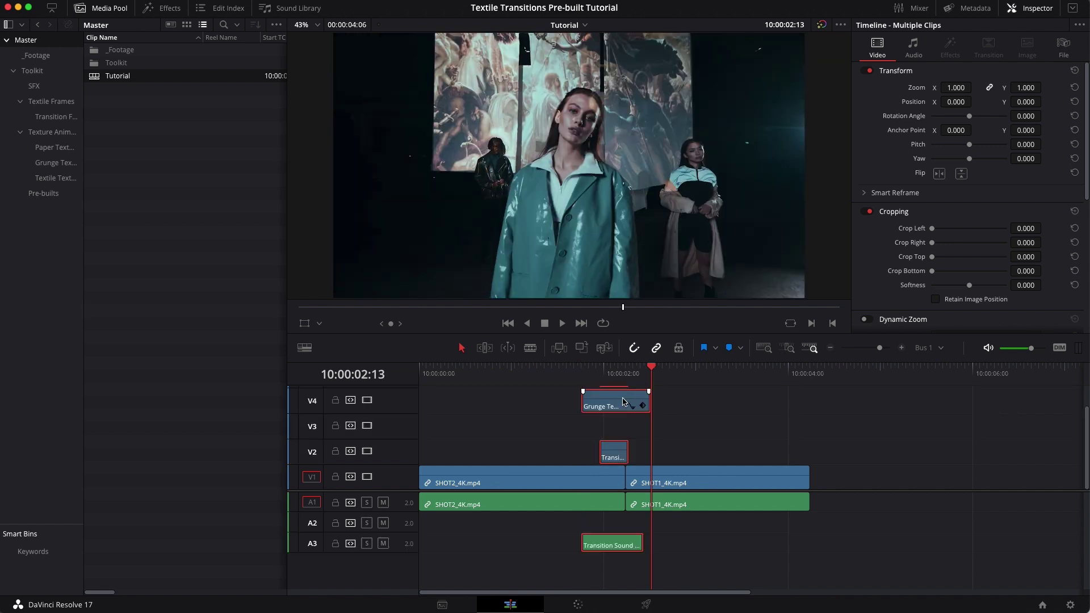
scroll(619, 419, up, 2)
scroll(619, 419, down, 2)
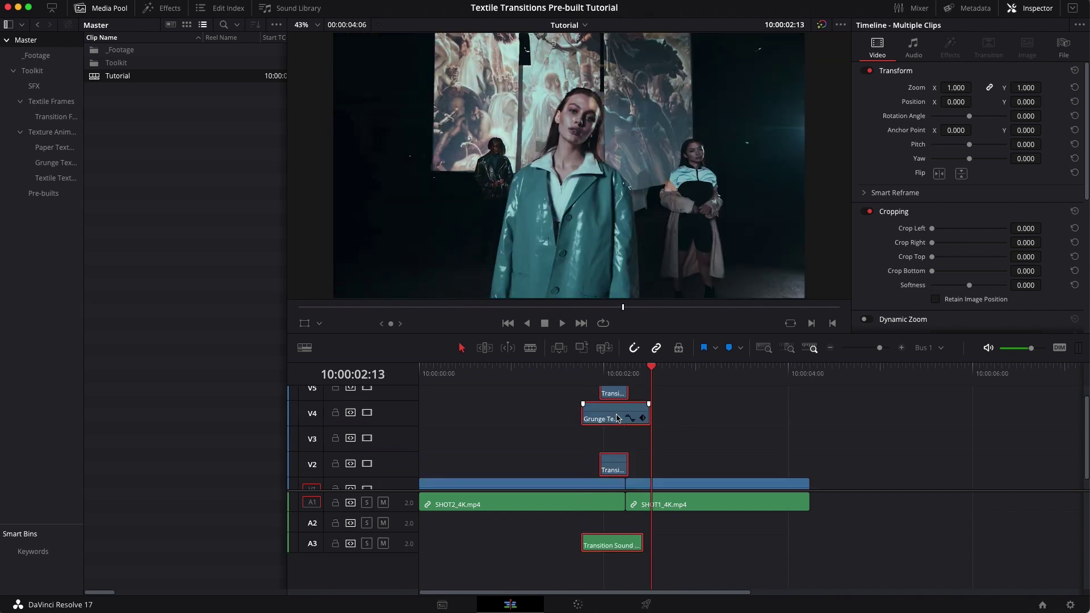
click(644, 370)
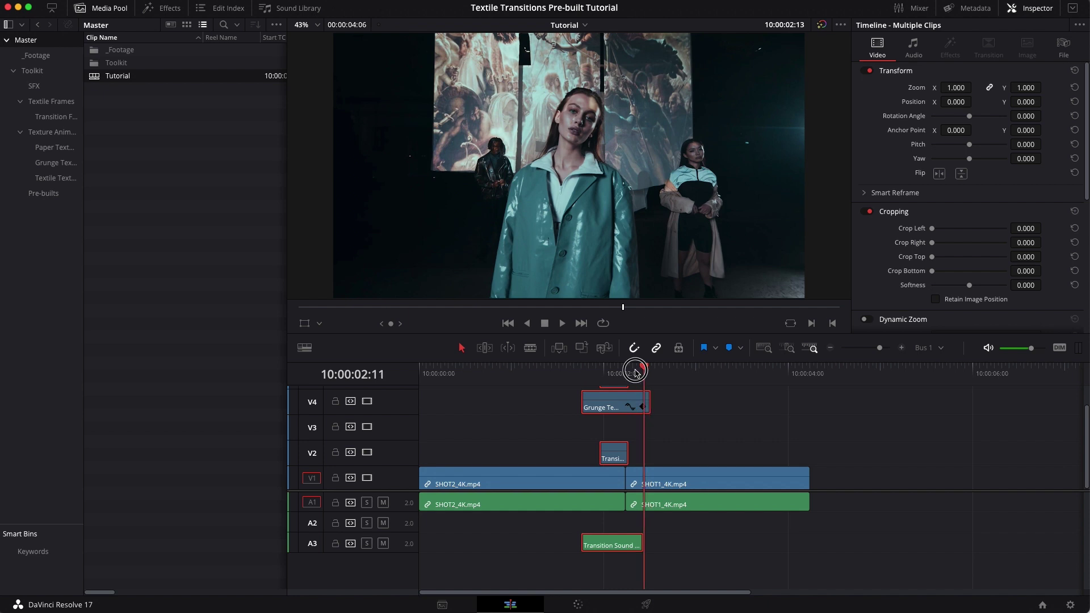
Step: Zoom in and nudge the three pasted transition clips slightly earlier over the cut
click(902, 348)
click(907, 348)
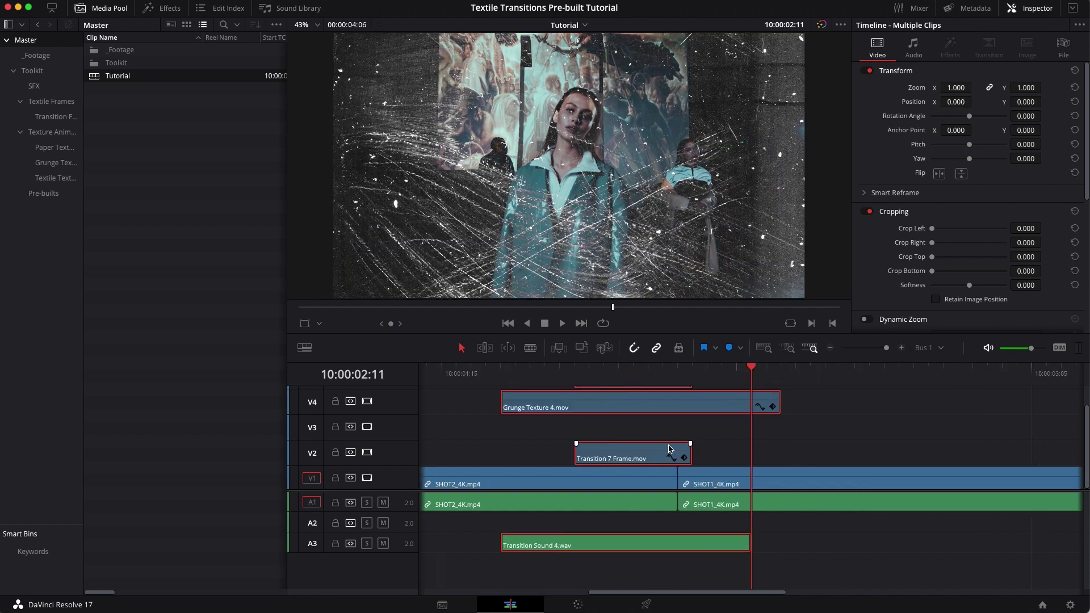
drag(670, 448, 655, 449)
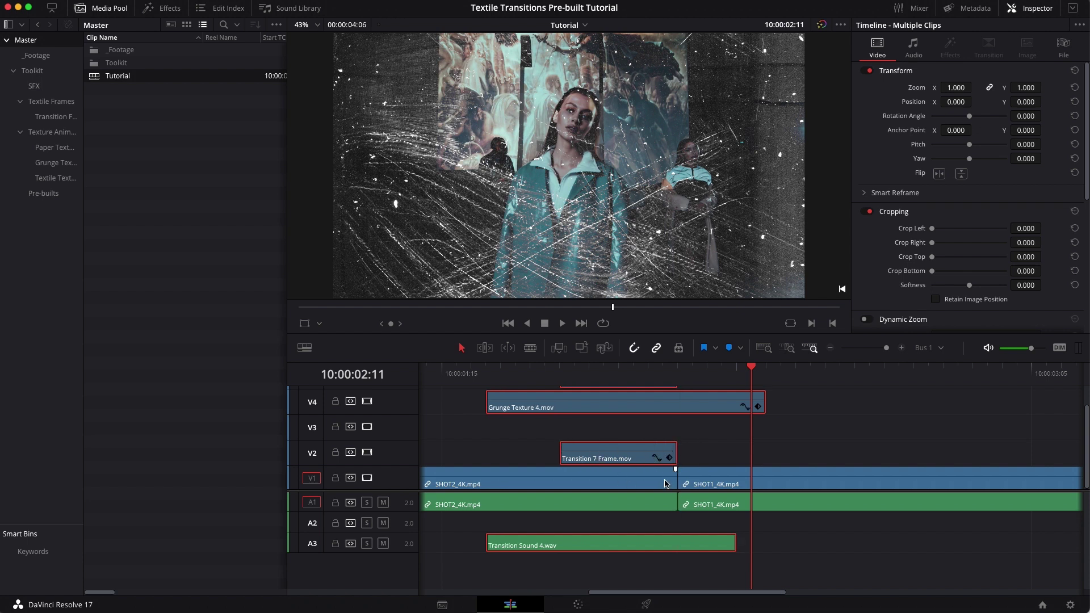
click(722, 453)
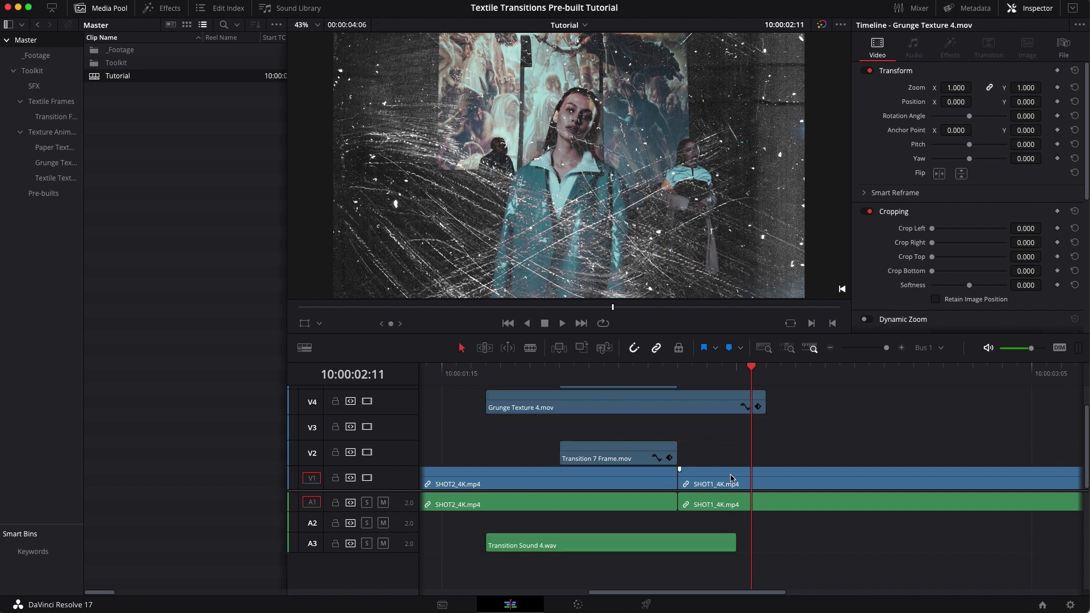
Step: Move SHOT1_4K.mp4 onto track V3 above Transition 7 Frame, then select it
mouse_move(731, 478)
mouse_down()
mouse_move(731, 454)
mouse_move(732, 479)
mouse_up()
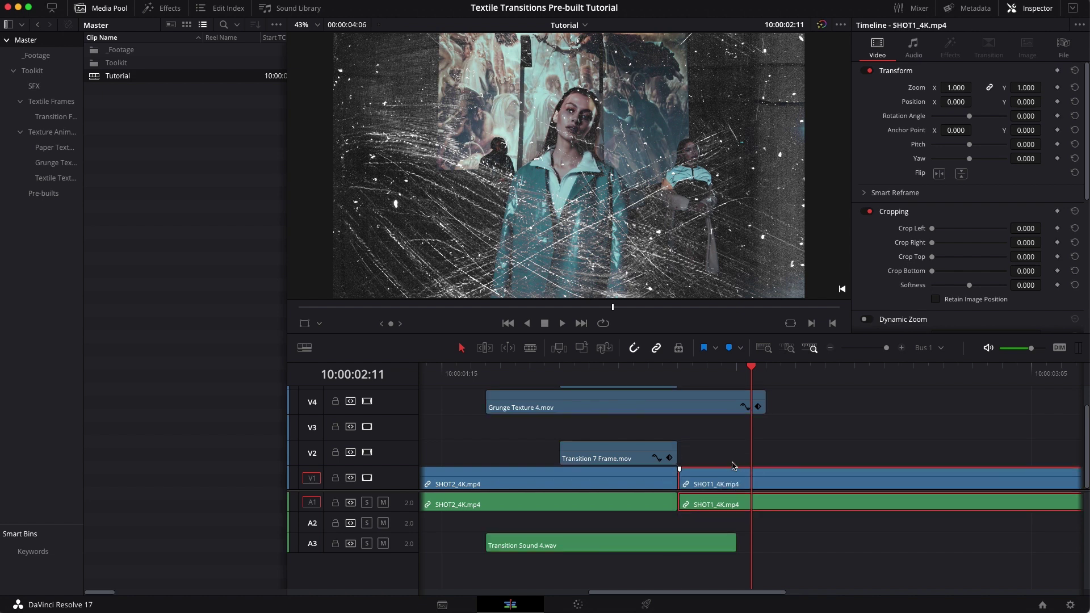
click(722, 453)
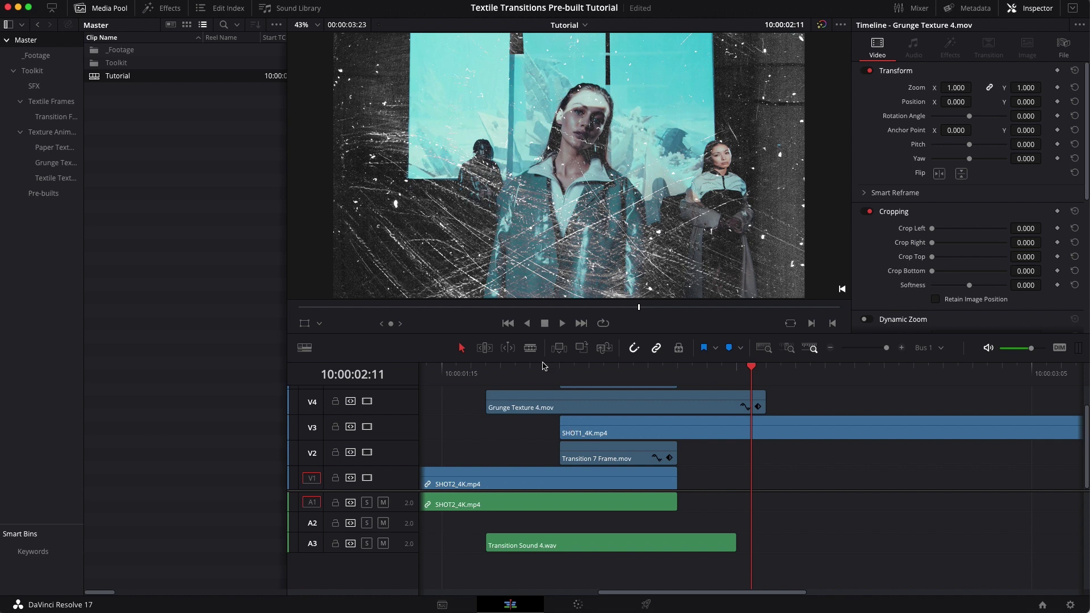
click(559, 375)
click(581, 477)
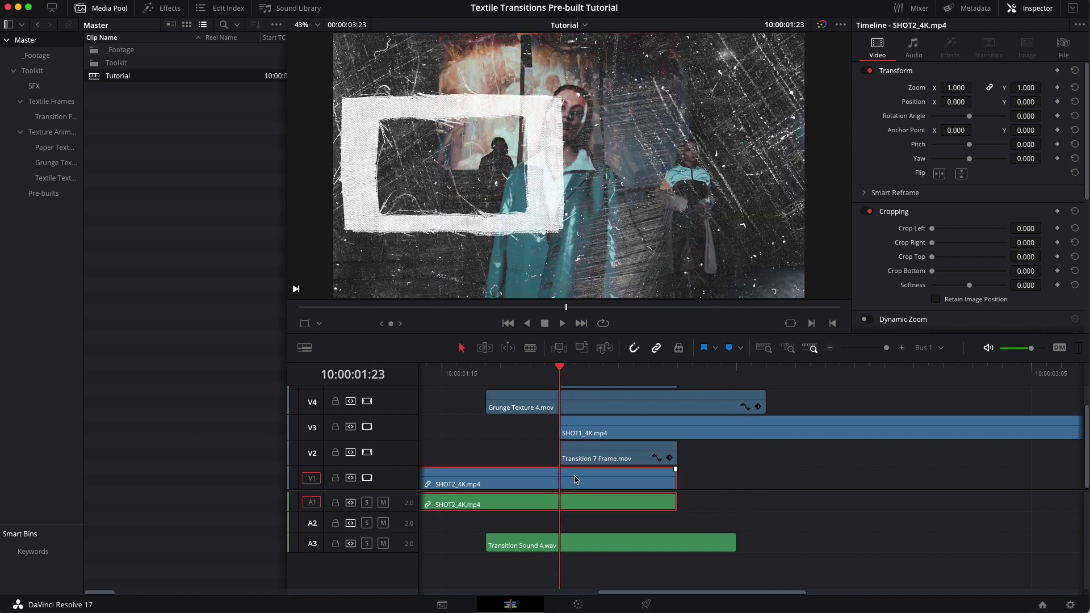
click(586, 462)
click(604, 433)
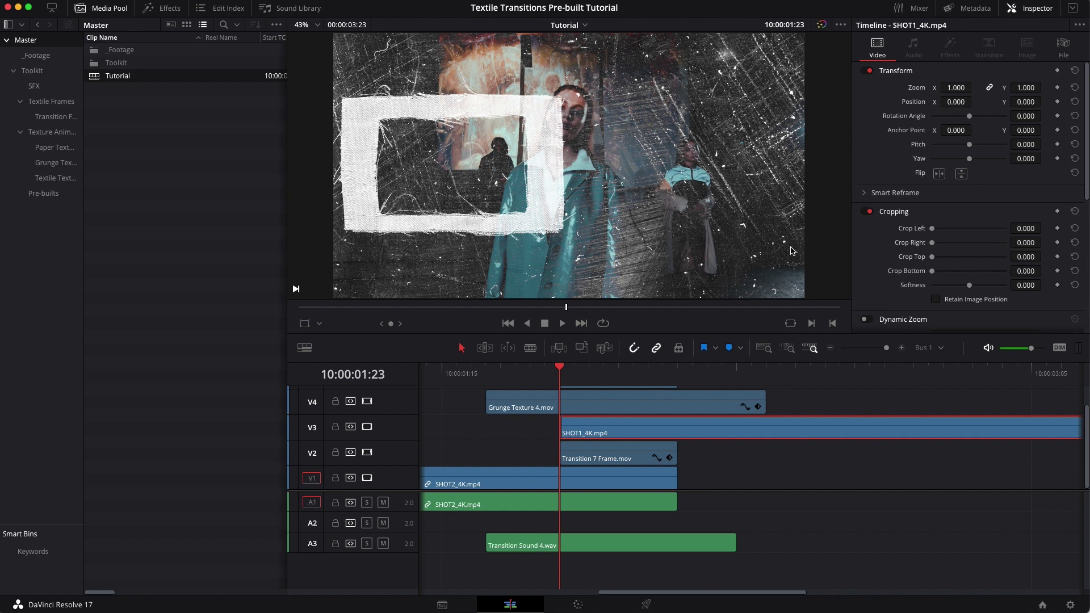
Step: Change SHOT1_4K.mp4's Composite Mode to Foreground in the Inspector
scroll(860, 150, down, 3)
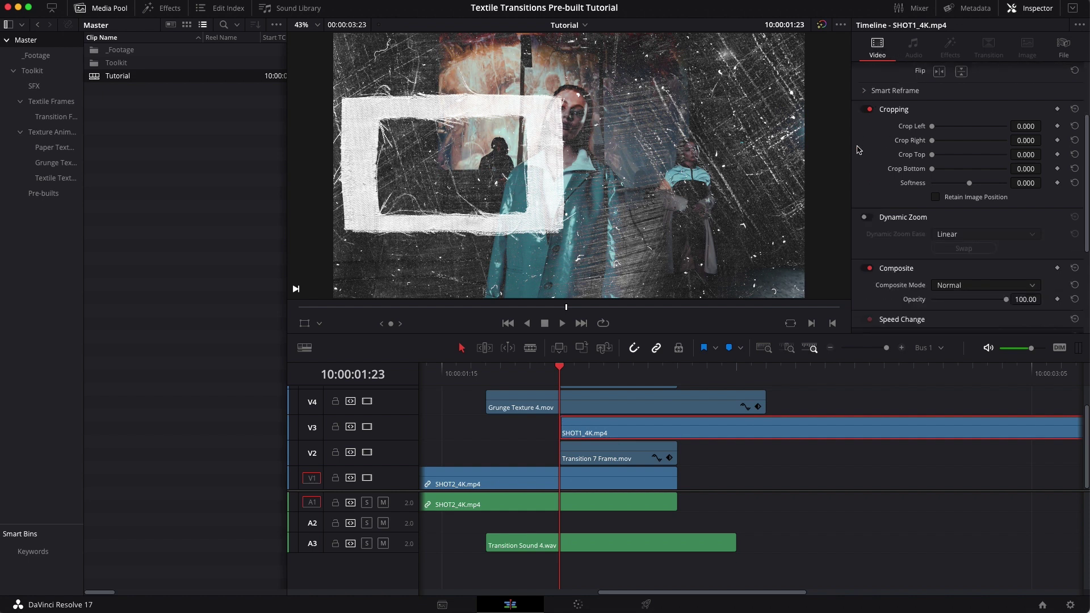
click(975, 285)
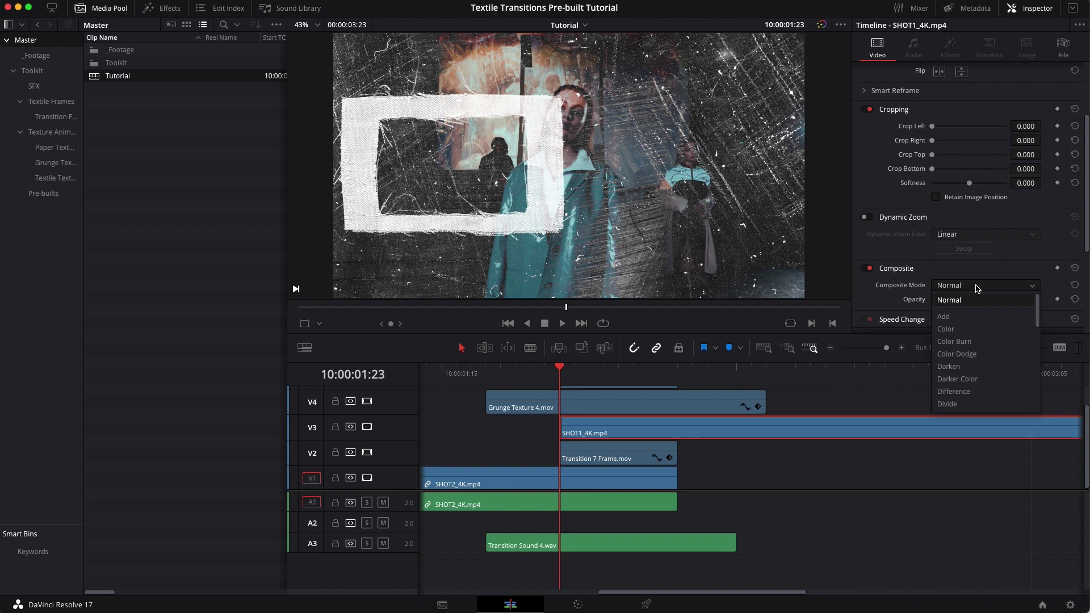
scroll(968, 346, down, 5)
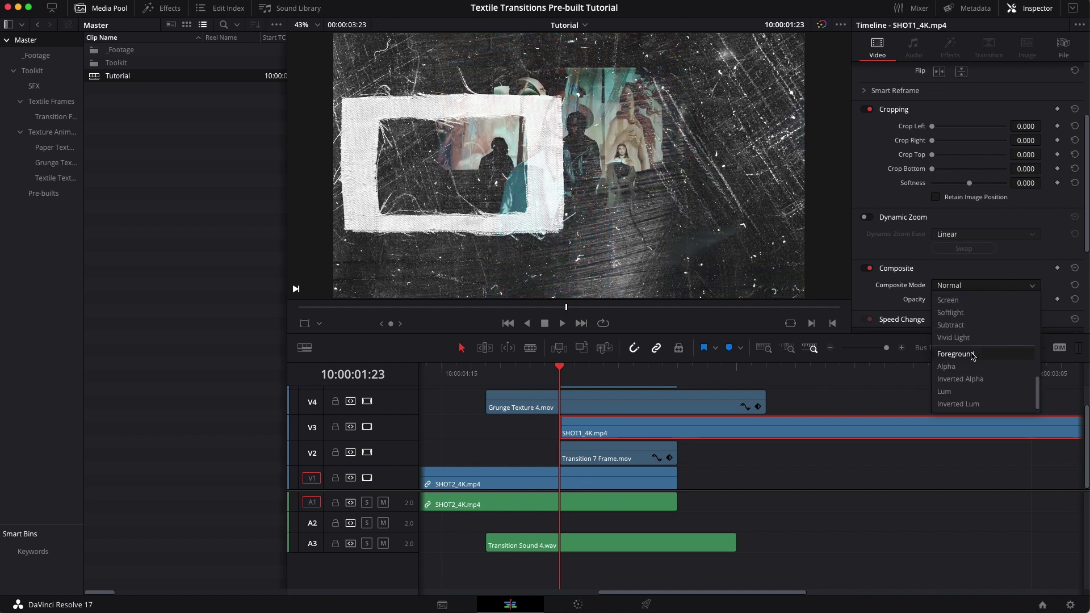
click(972, 354)
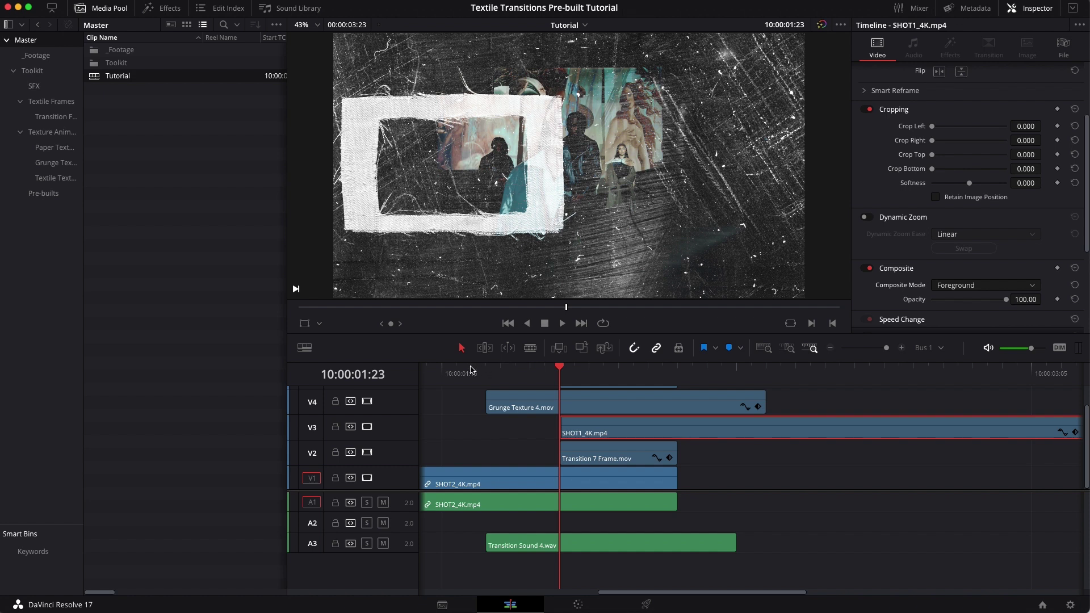
key(Up)
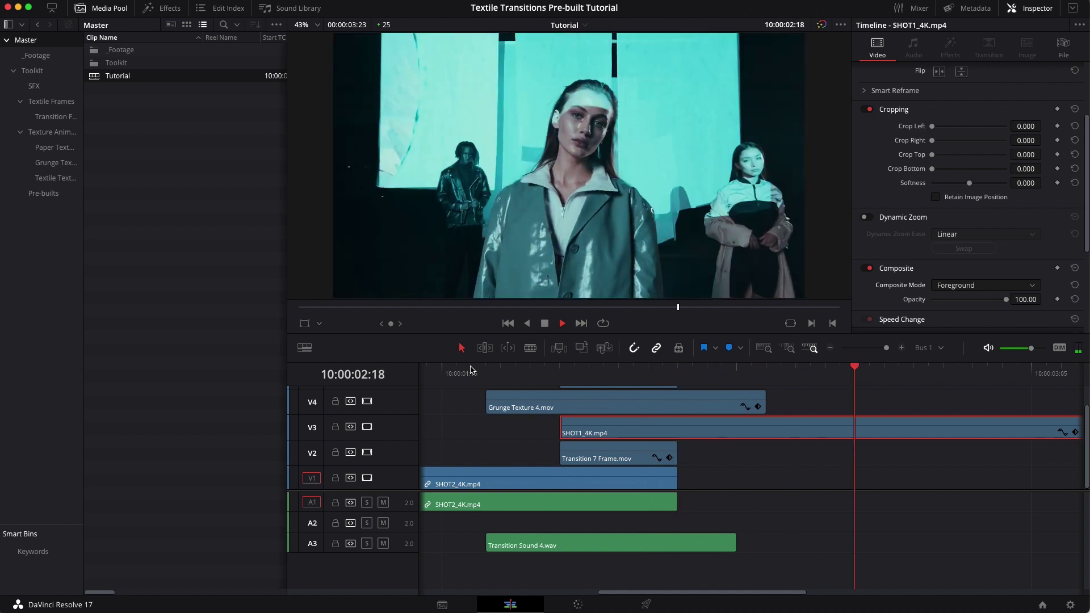